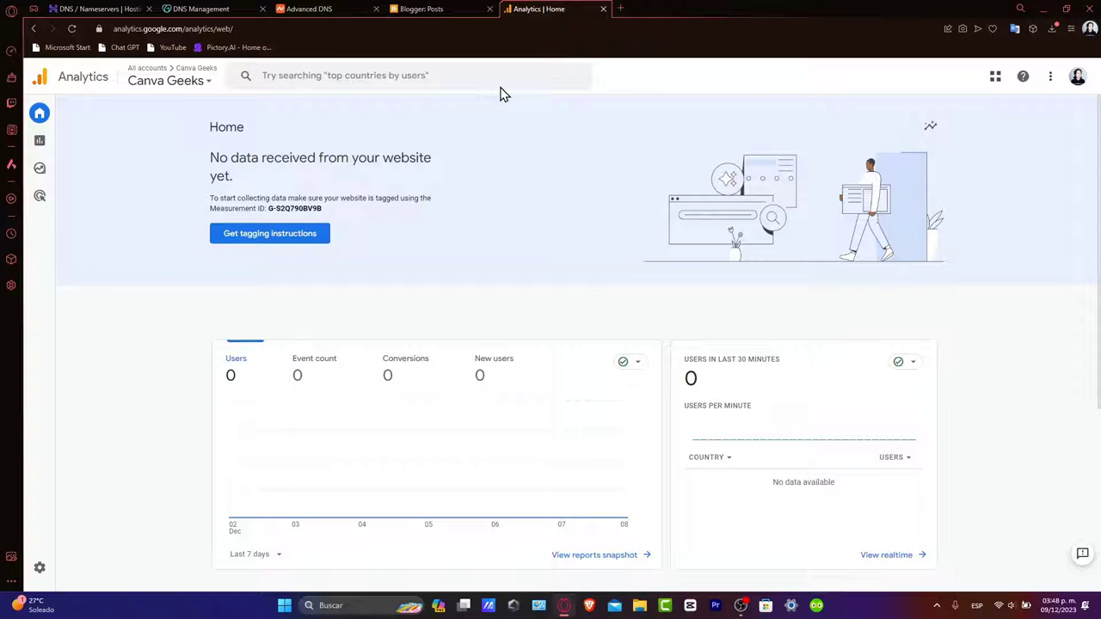
- Switch Google Analytics to another signed-in Google account to reach the Welcome page
left_click(446, 8)
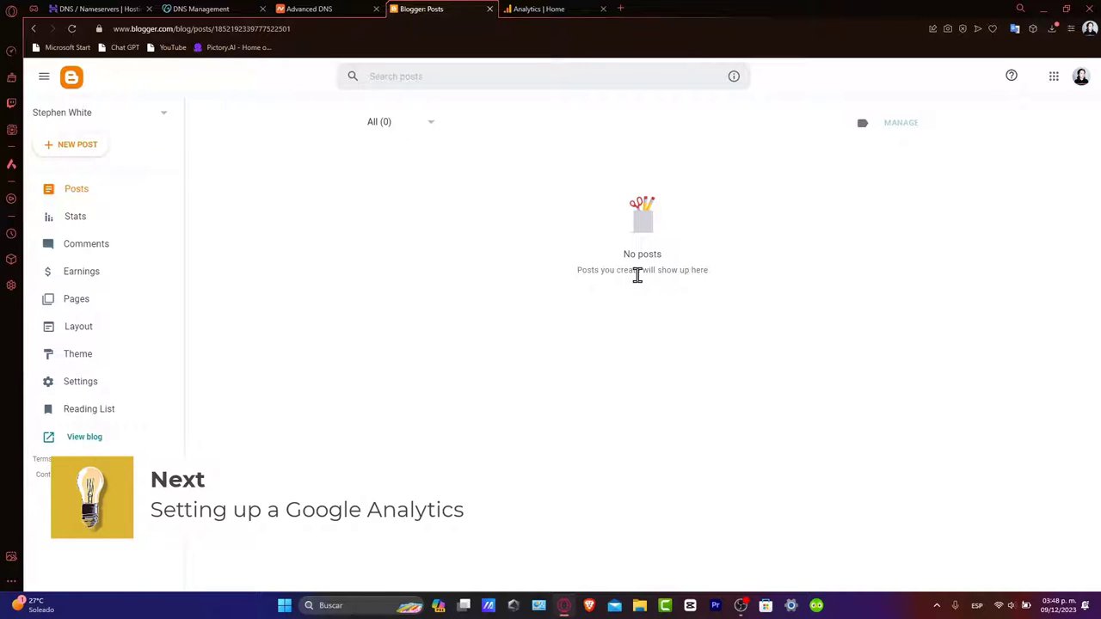
left_click(551, 8)
left_click(1078, 76)
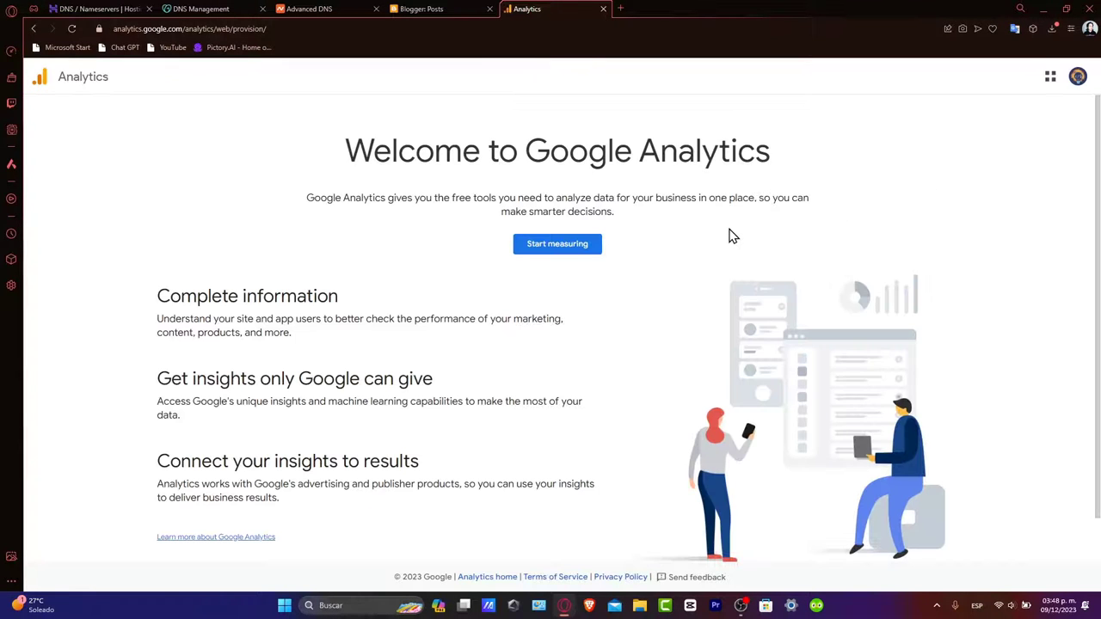
- Start a new Analytics account, entering an account name and the property name 'Blogger TX'
left_click(576, 249)
left_click(310, 327)
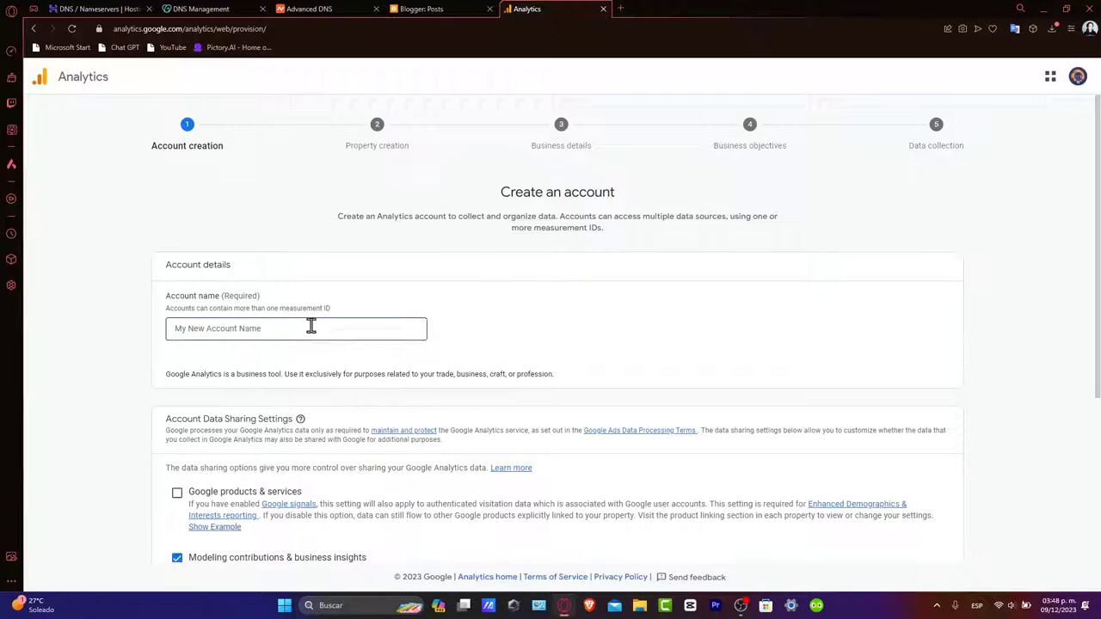
type("Blogger")
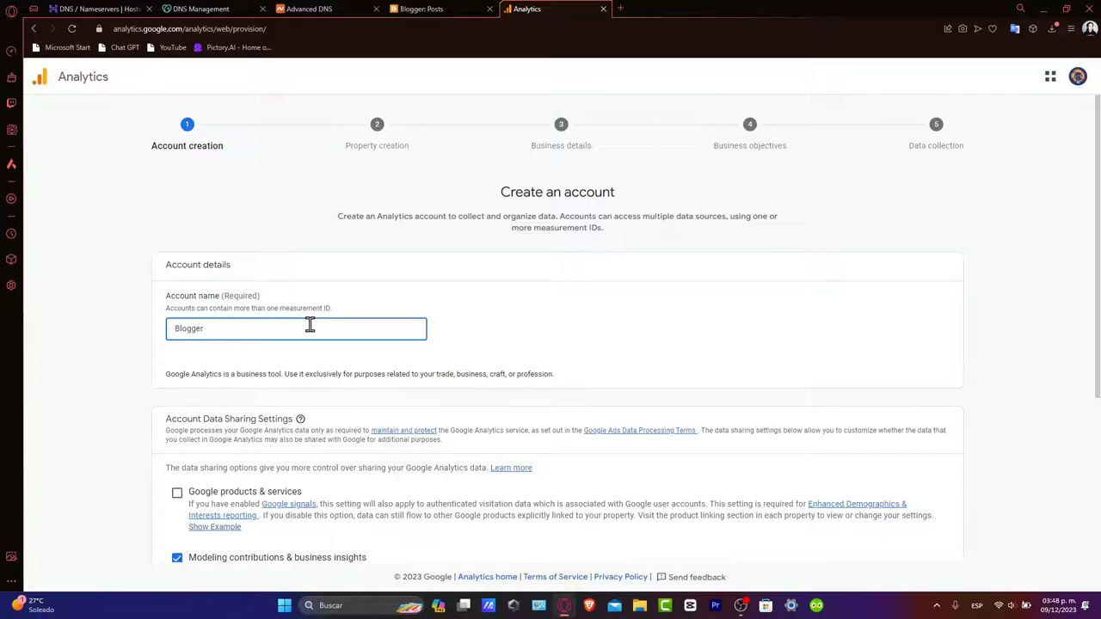
scroll(310, 327, "down", 3)
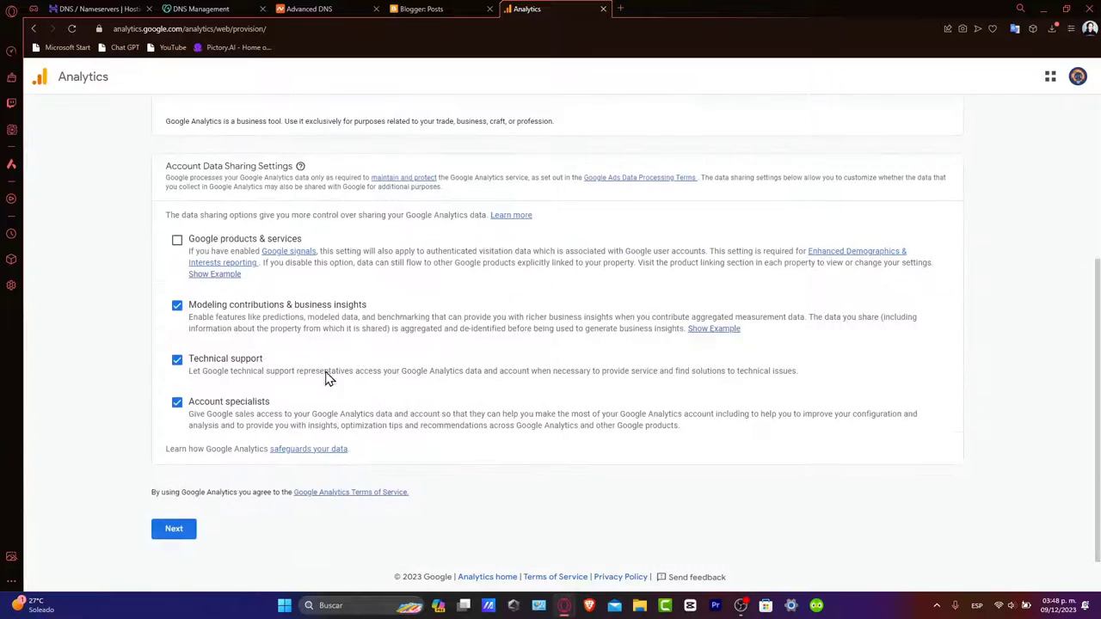
left_click(185, 536)
left_click(473, 317)
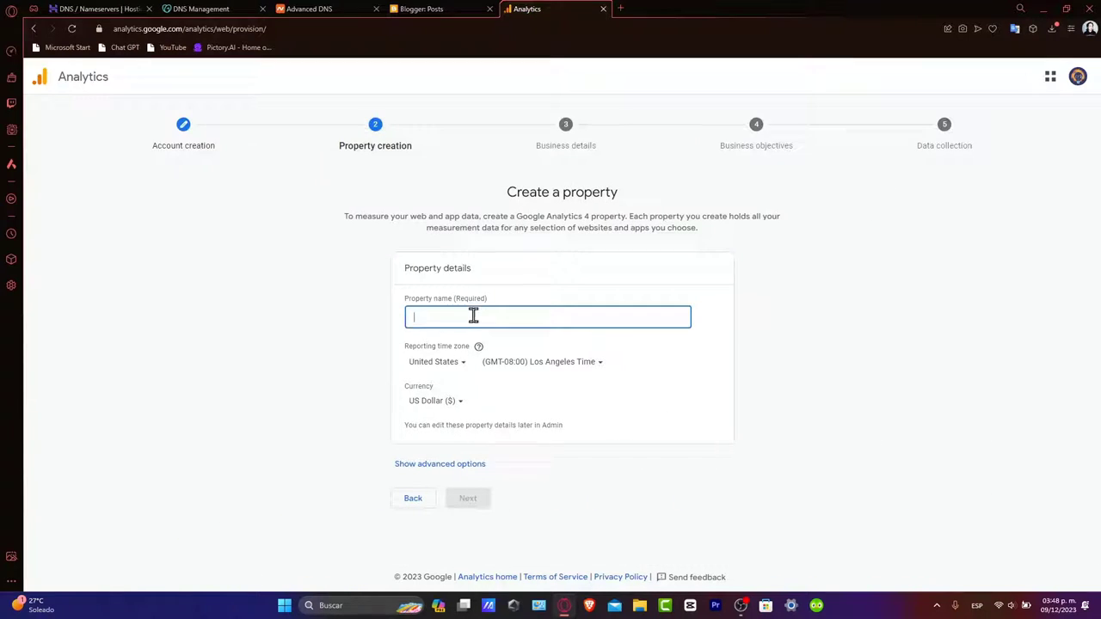
type("Blogger TX")
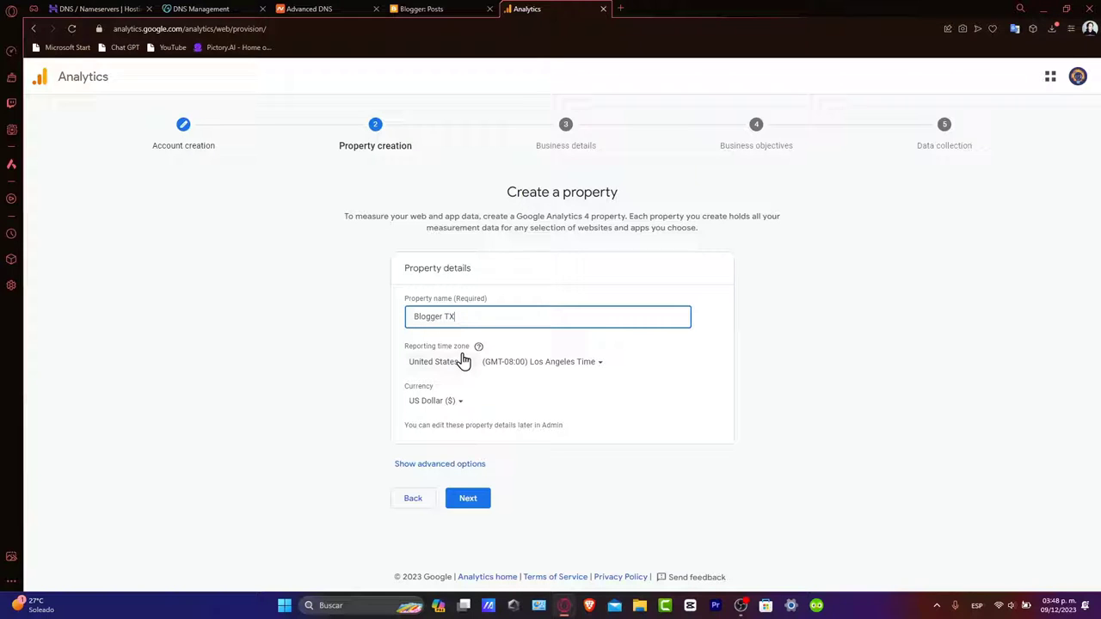
left_click(468, 498)
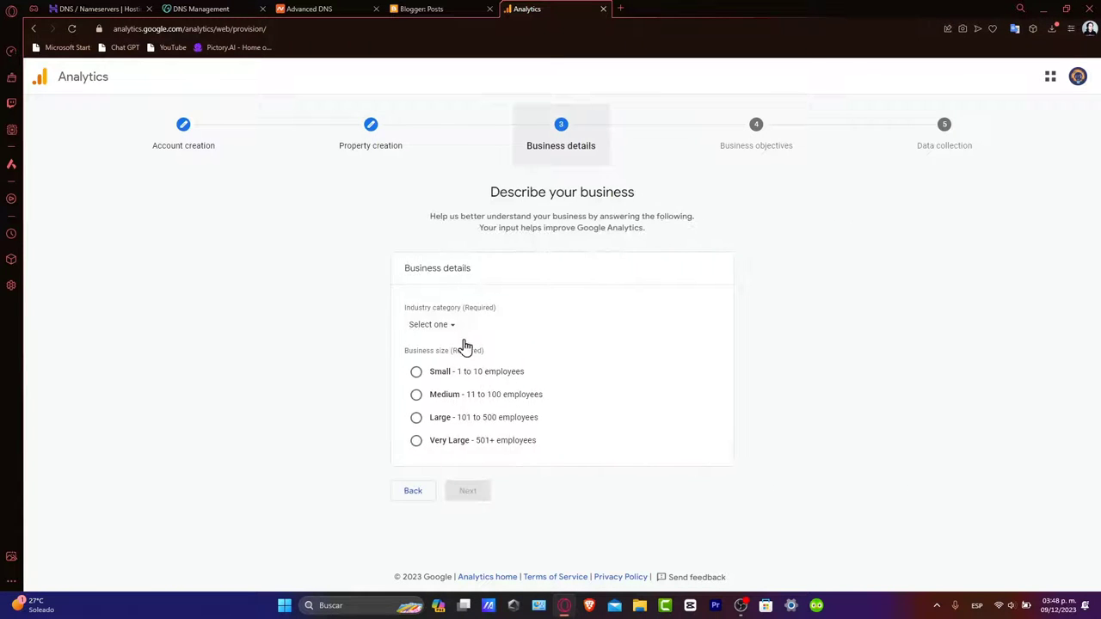
- Describe the business as Medium-sized Arts & Entertainment and choose Generate leads
left_click(444, 331)
left_click(465, 386)
left_click(469, 394)
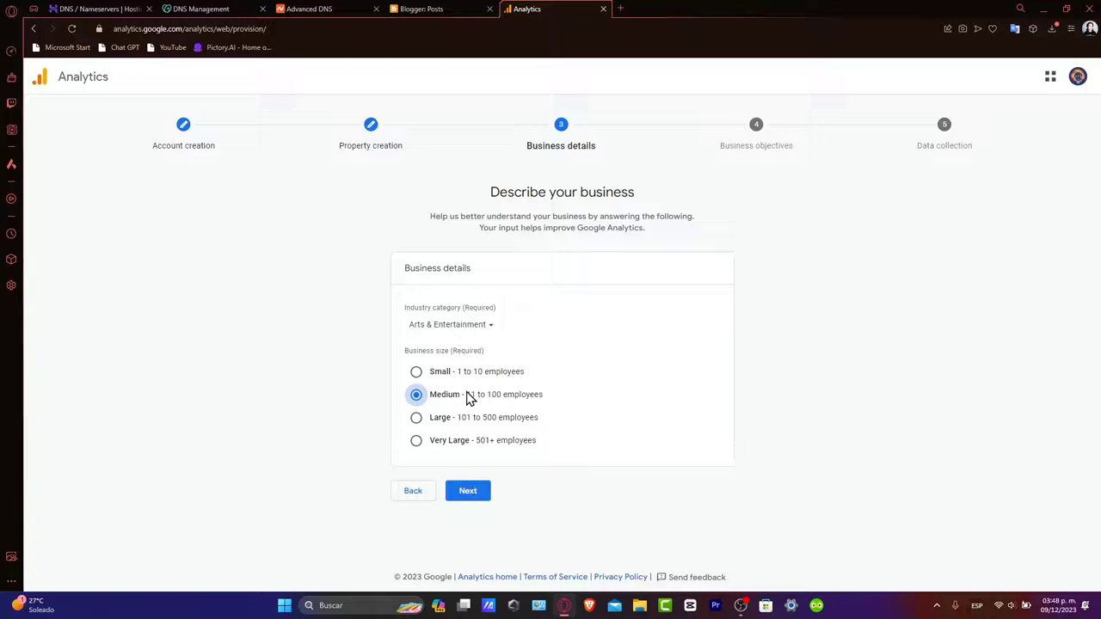
left_click(469, 490)
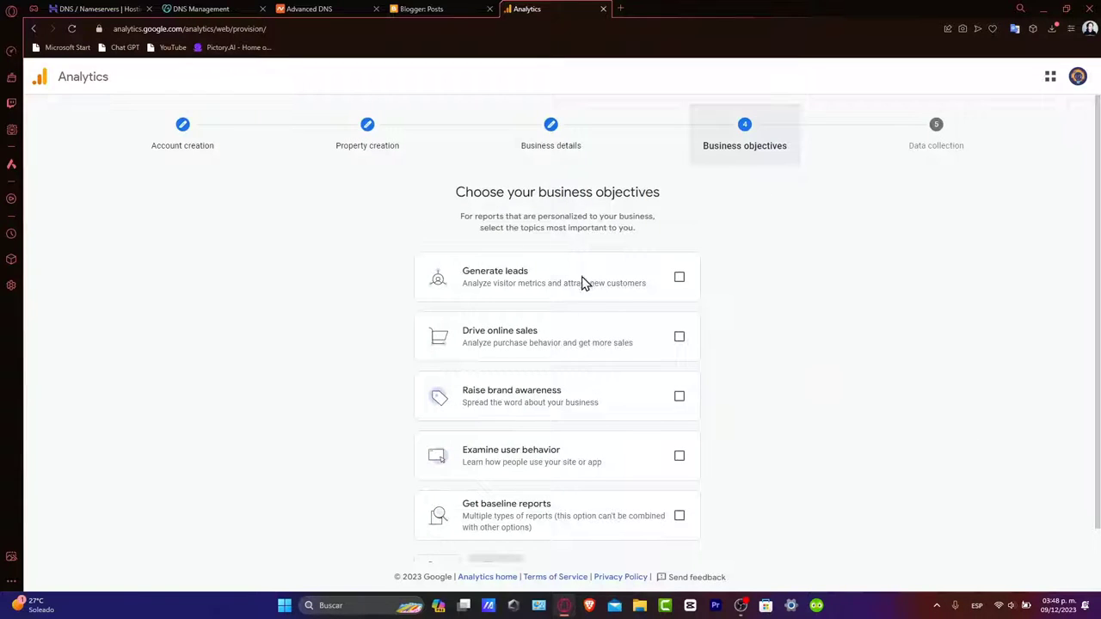
left_click(680, 278)
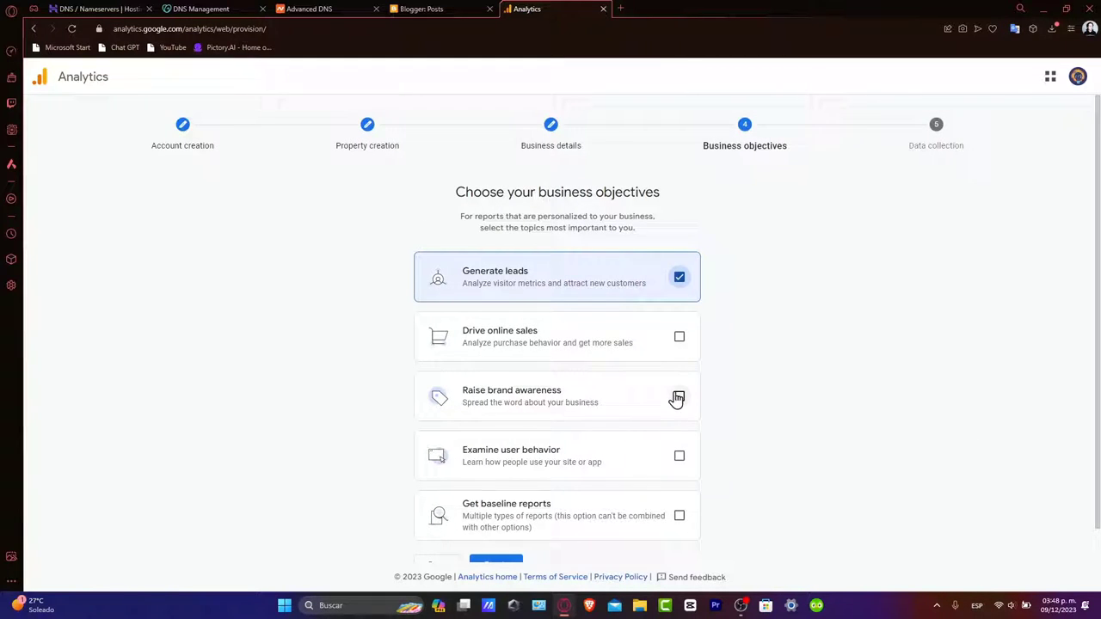
- Add Raise brand awareness as an objective and create the account and property
left_click(678, 397)
scroll(672, 430, "down", 1)
left_click(516, 532)
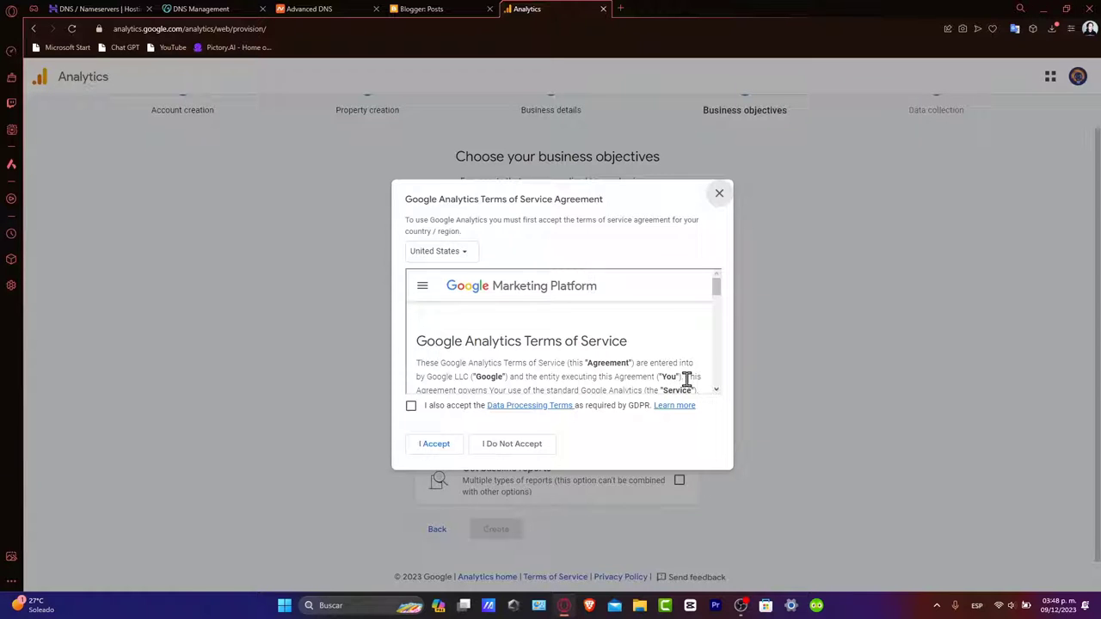
- Accept the Data Processing Terms and terms of service, then pick the Web platform
left_click(413, 408)
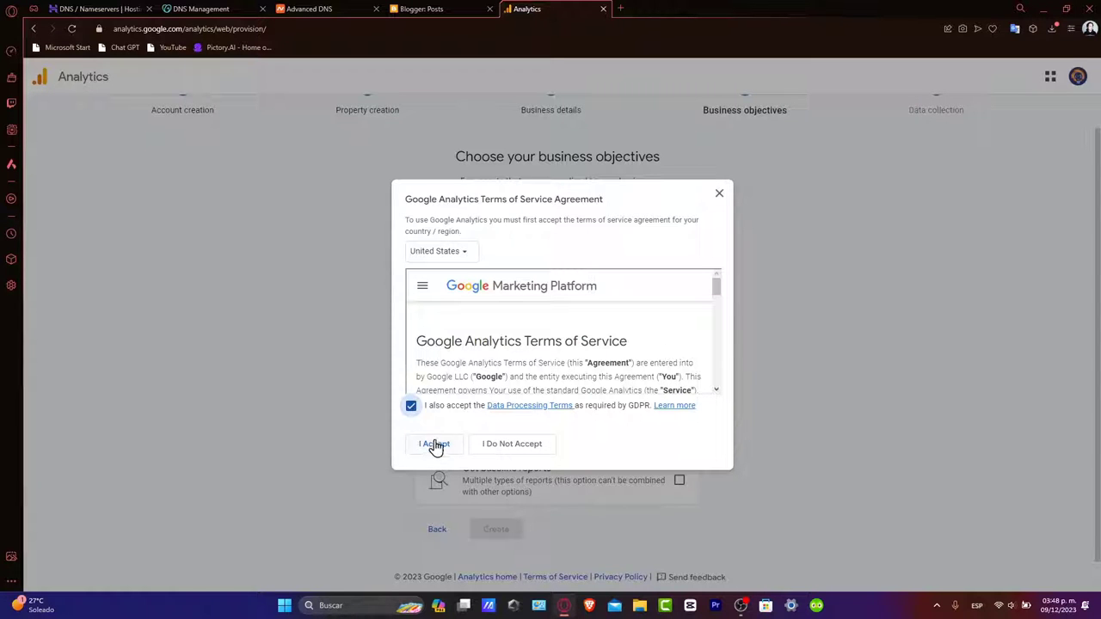
left_click(434, 444)
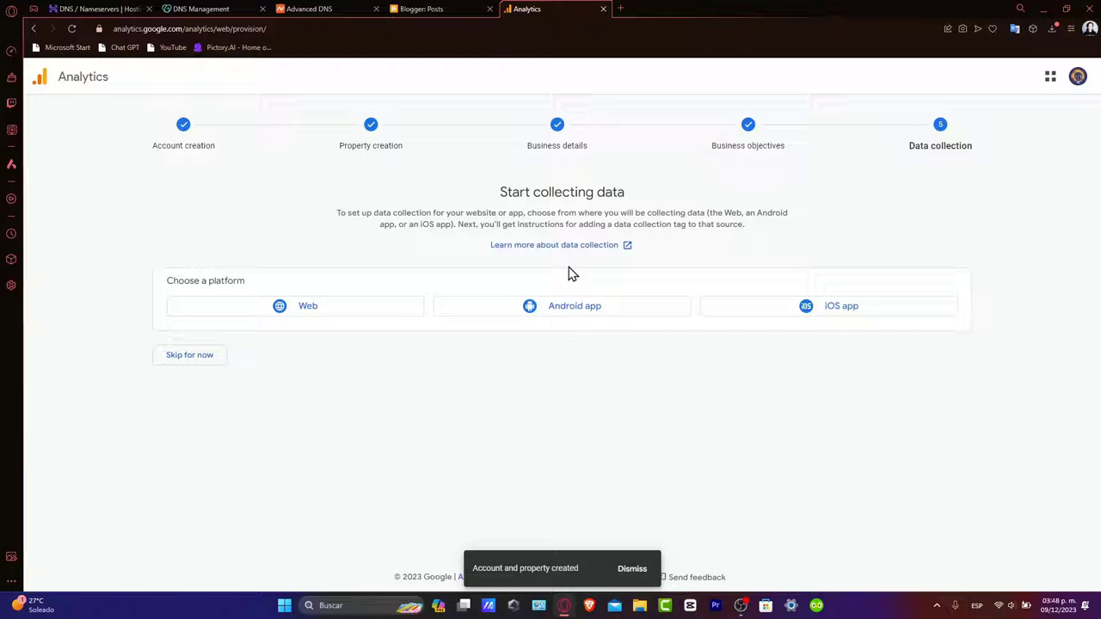
left_click(391, 313)
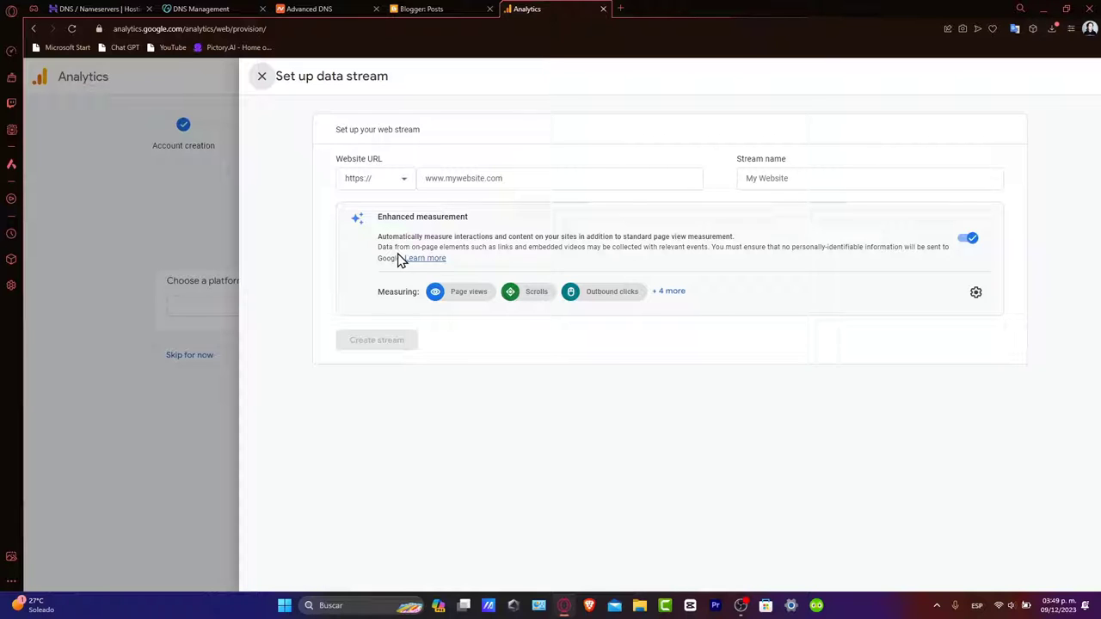
- Switch Blogger to the other signed-in Google account
left_click(456, 8)
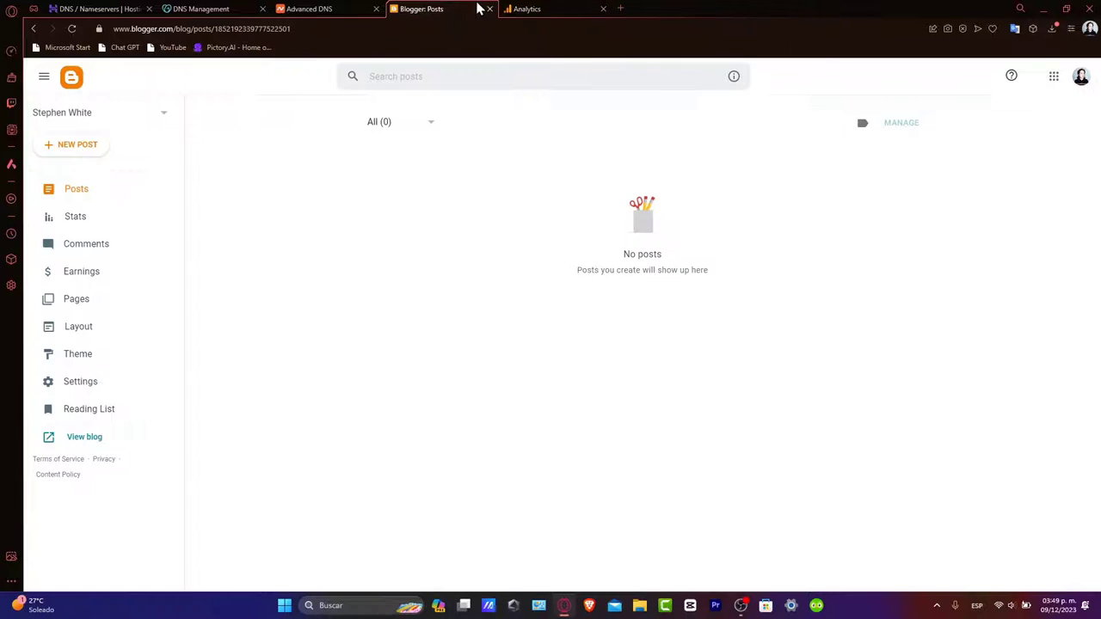
left_click(1082, 78)
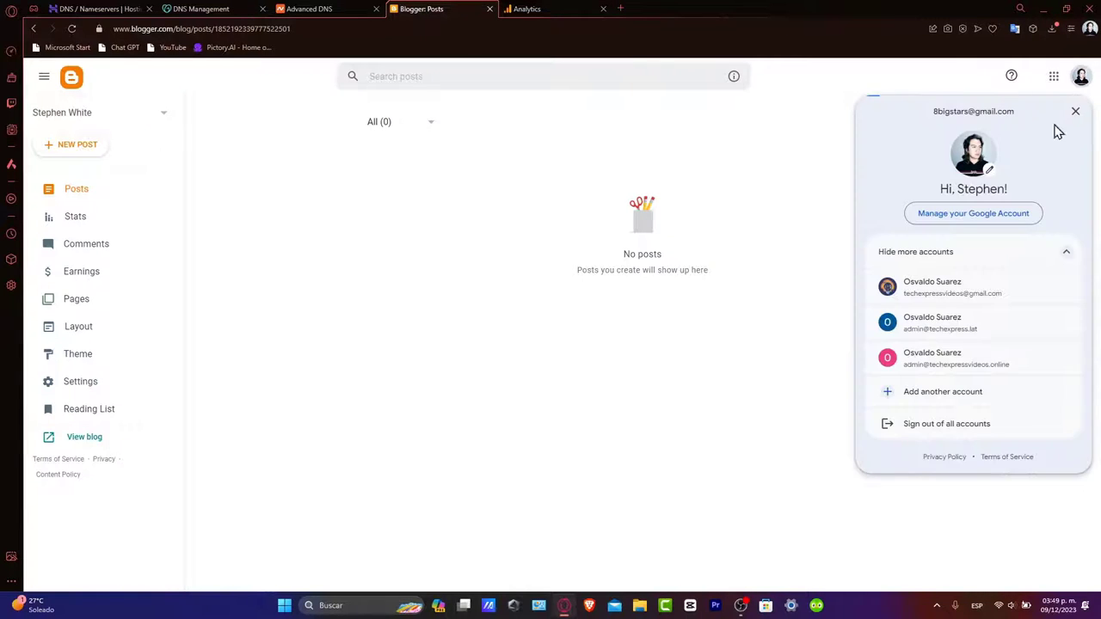
left_click(975, 288)
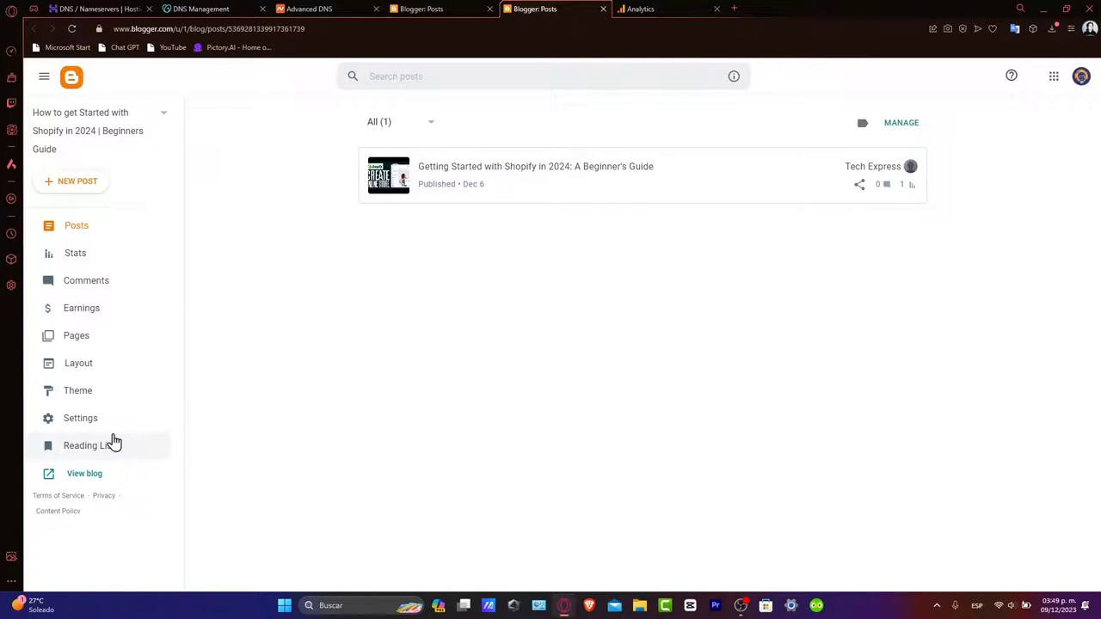
- Copy the blog address shopify2024.blogspot.com from Blogger's Publishing settings
left_click(91, 428)
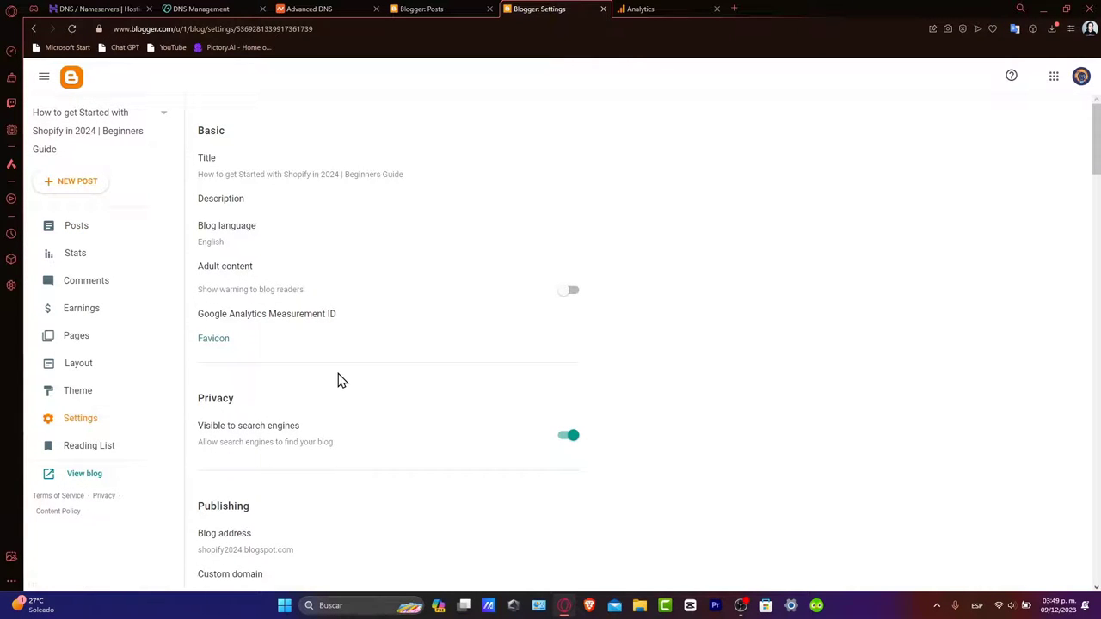
scroll(339, 378, "down", 10)
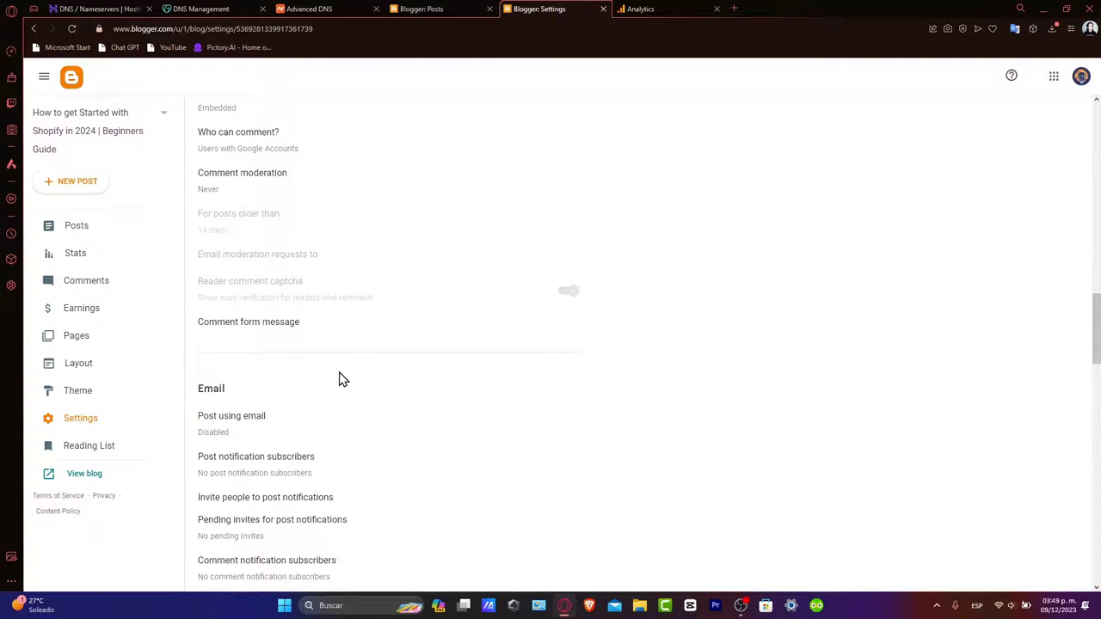
scroll(341, 379, "up", 10)
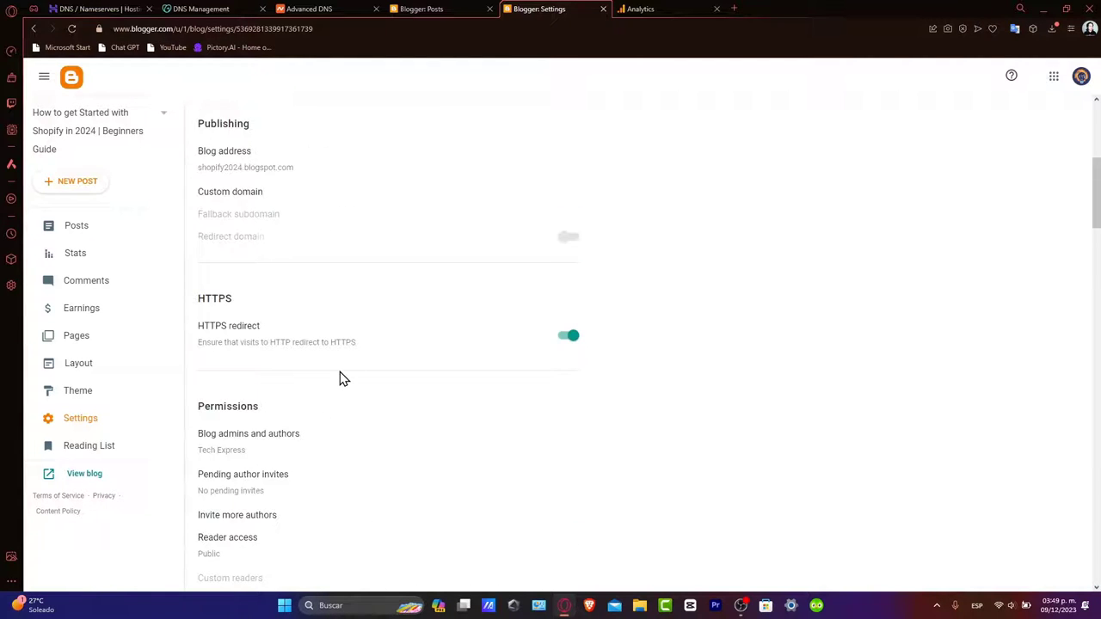
scroll(340, 379, "up", 2)
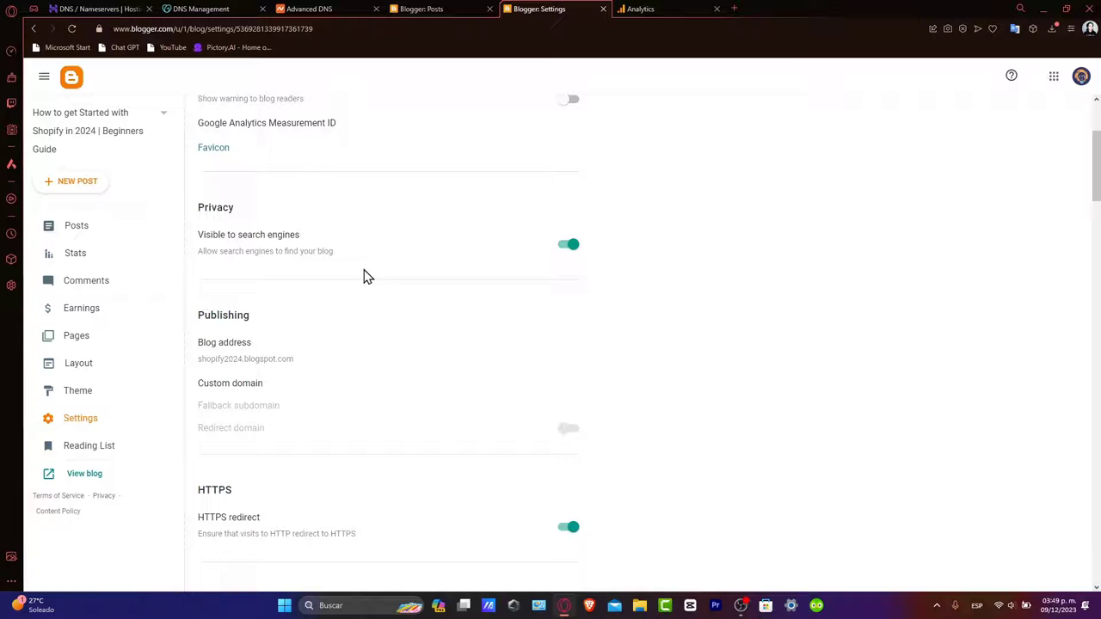
scroll(365, 241, "up", 2)
scroll(344, 249, "down", 2)
left_click_drag(303, 364, 197, 371)
key("ctrl+c")
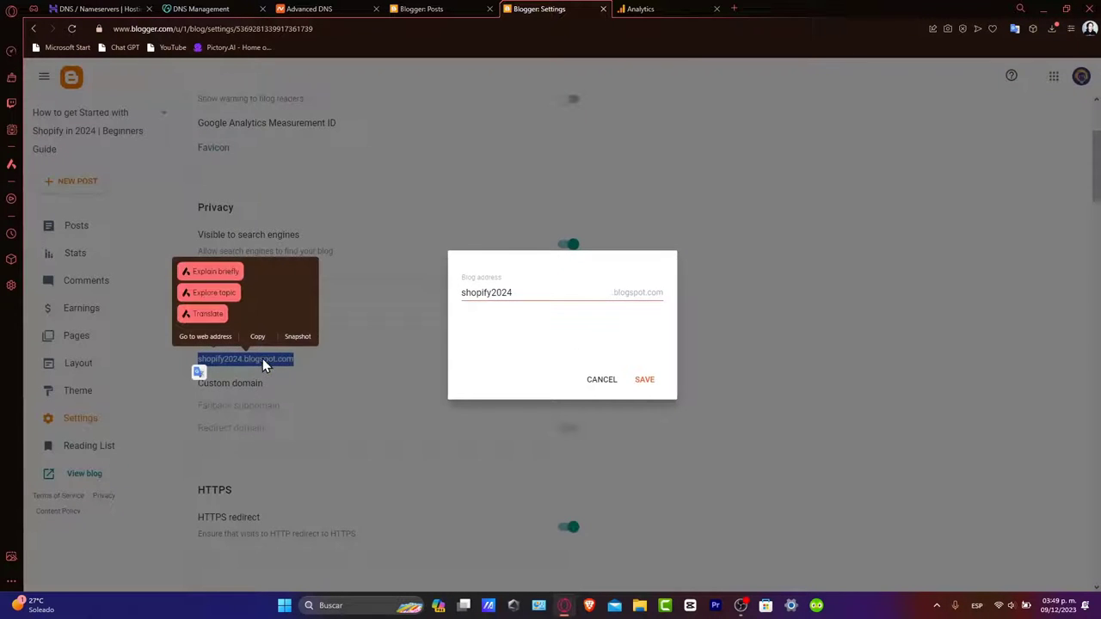
left_click(603, 382)
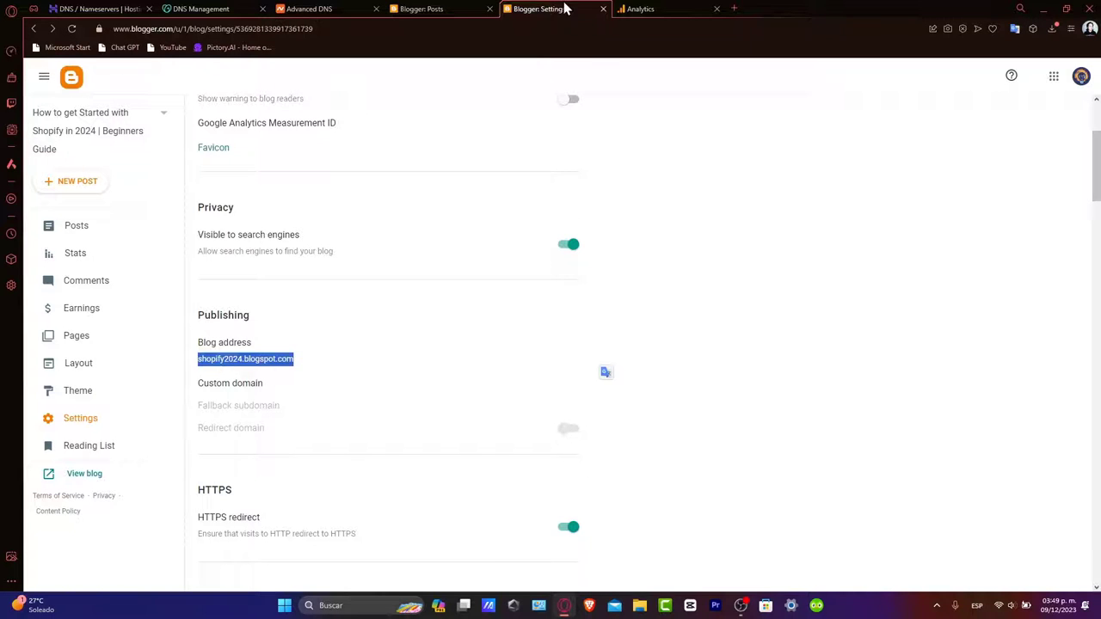
- Create web stream 'Blogger 1' with the pasted URL shopify2024.blogspot.com
left_click(448, 8)
left_click(654, 9)
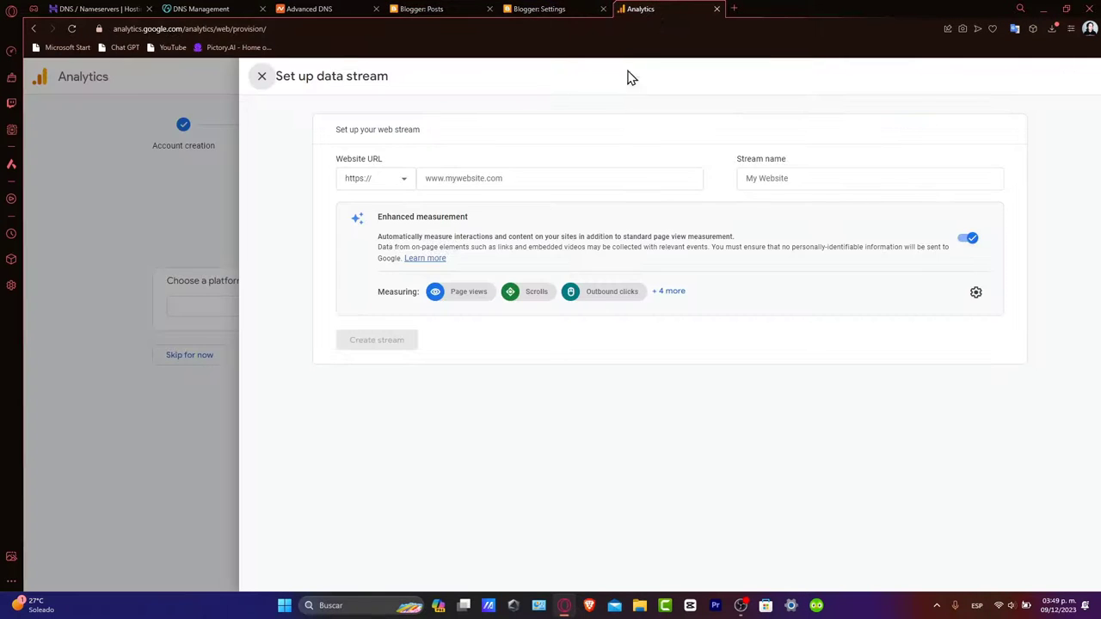
left_click(573, 176)
key("ctrl+v")
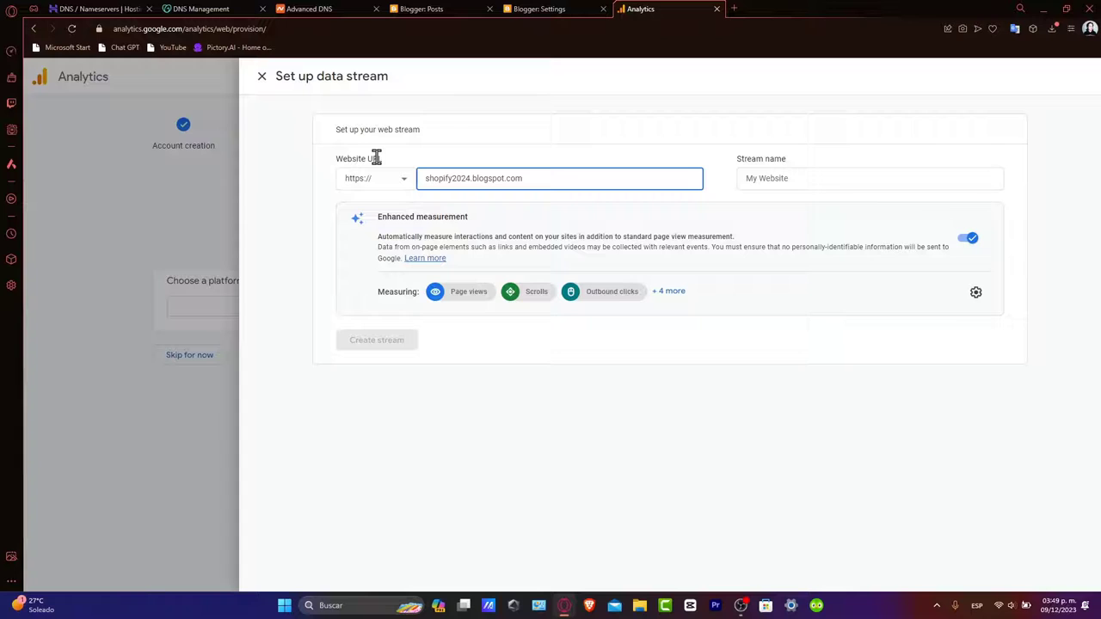
left_click(788, 180)
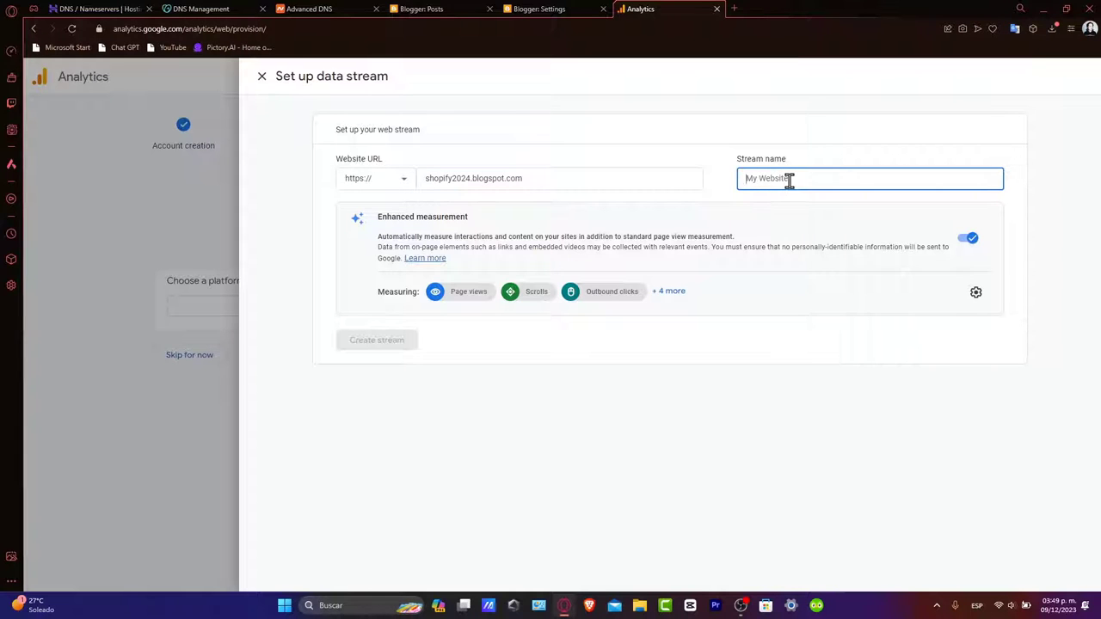
type("Blogger ")
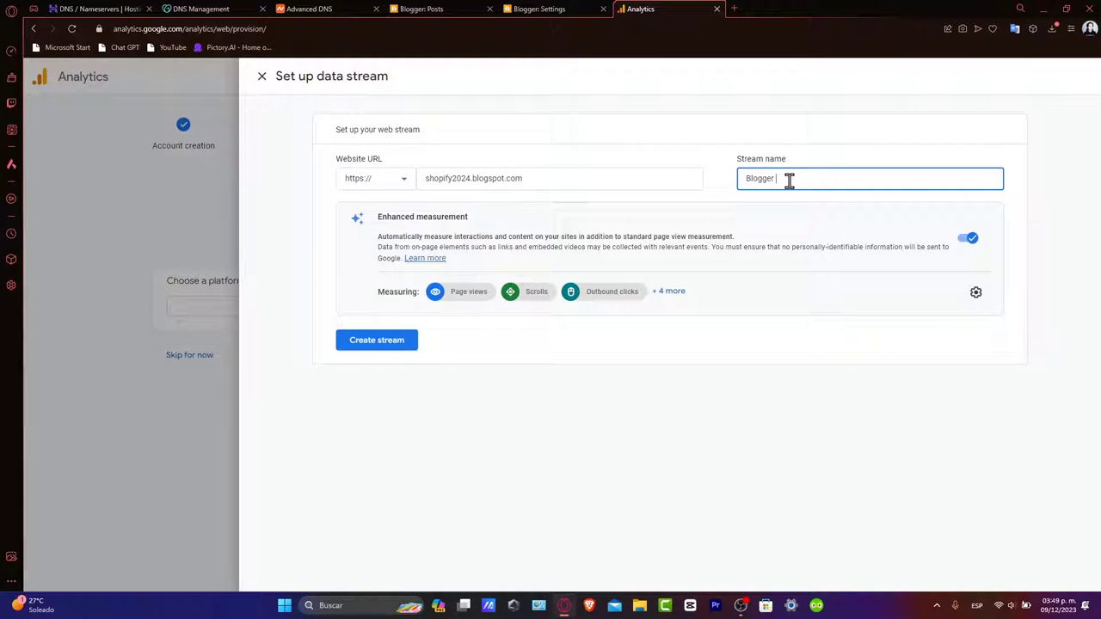
type("1")
left_click(407, 347)
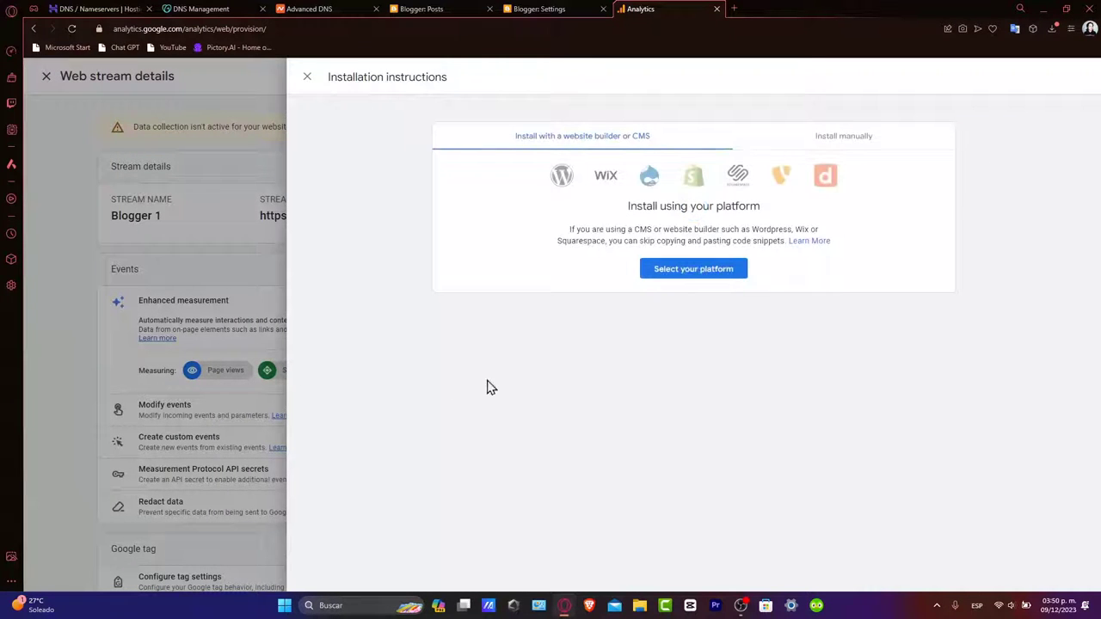
- Review the manual and website builder install options, then copy the measurement ID
left_click(850, 151)
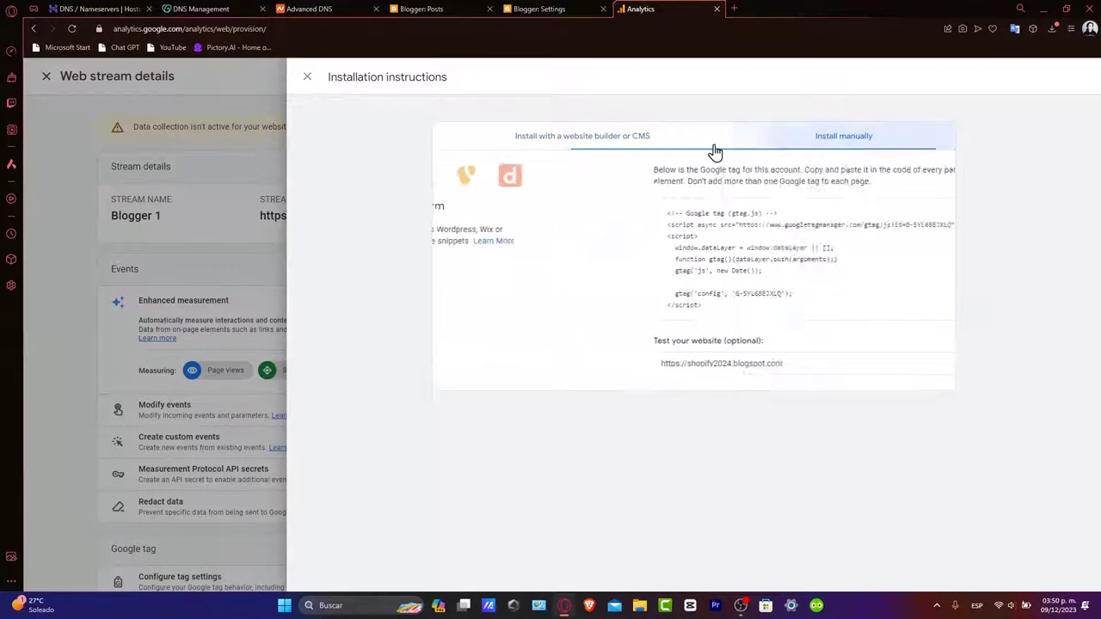
left_click(662, 152)
left_click(848, 134)
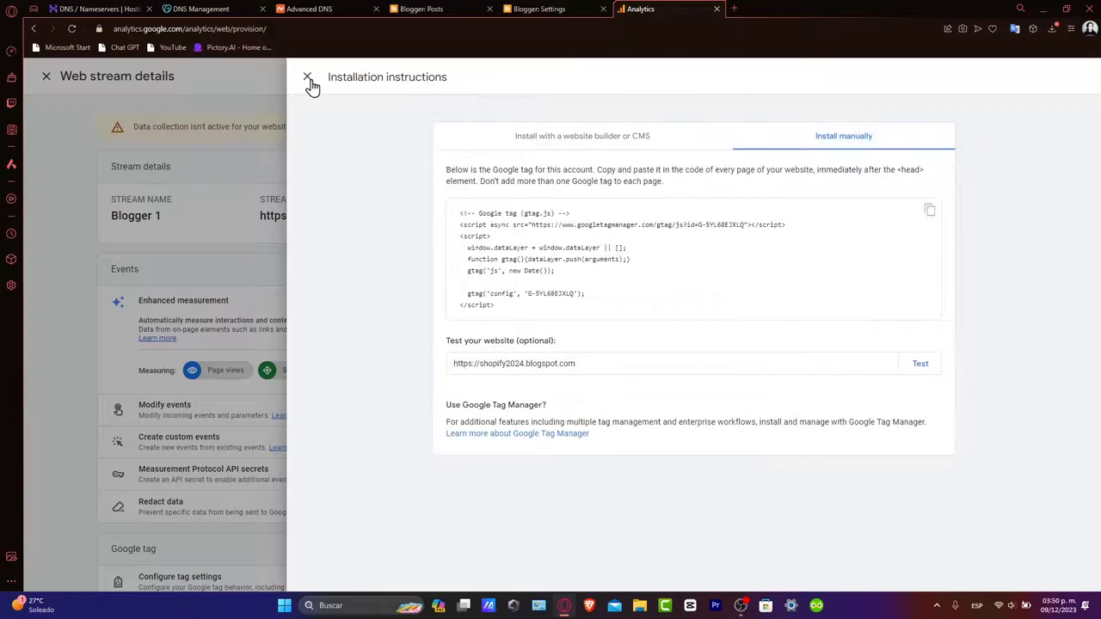
left_click(570, 148)
left_click(660, 270)
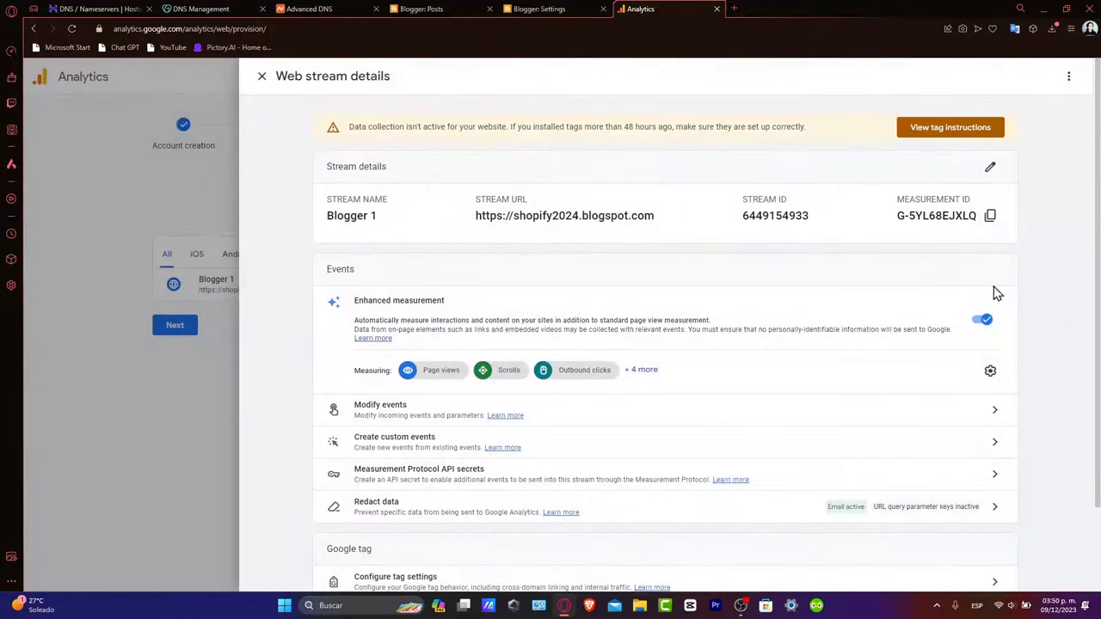
left_click(991, 216)
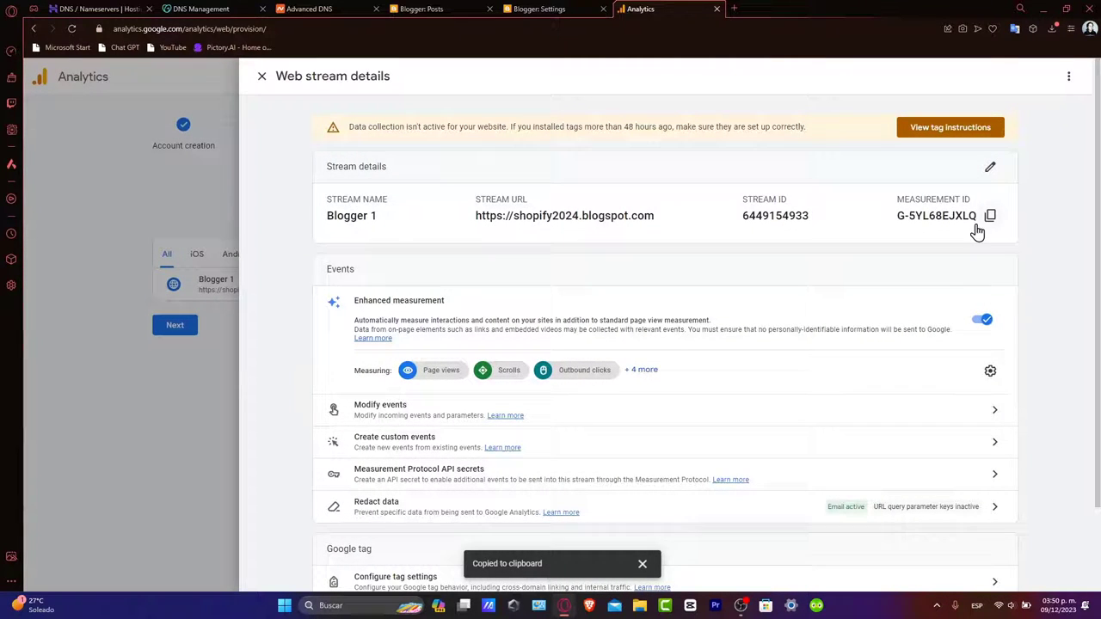
- Paste the Blogger 1 measurement ID into Blogger's Google Analytics Measurement ID setting and save
left_click(539, 8)
scroll(452, 387, "up", 3)
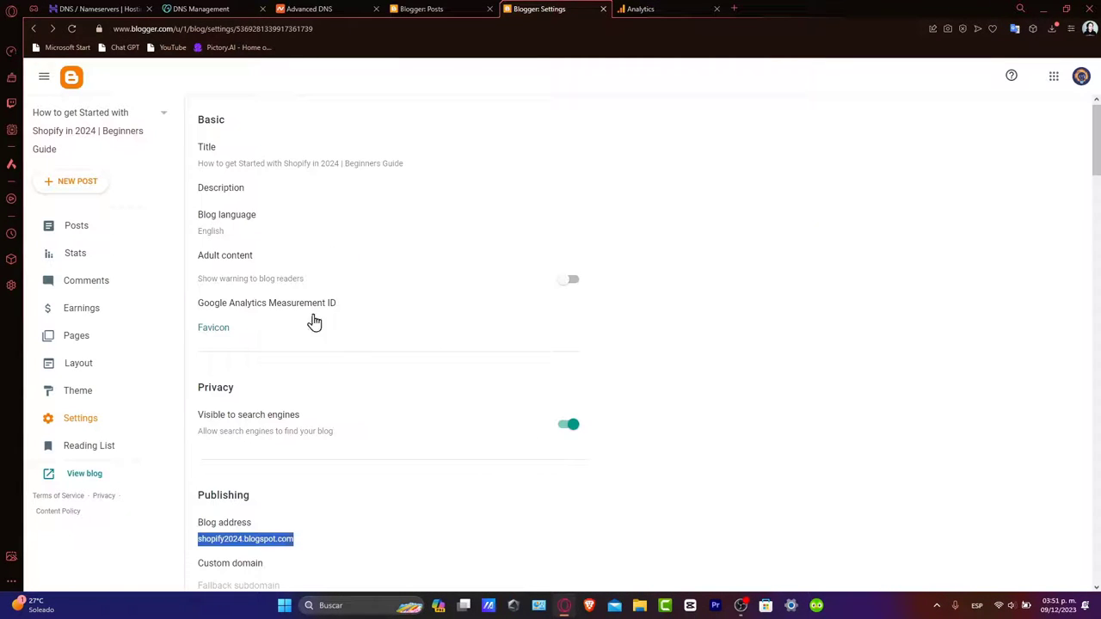
left_click(230, 303)
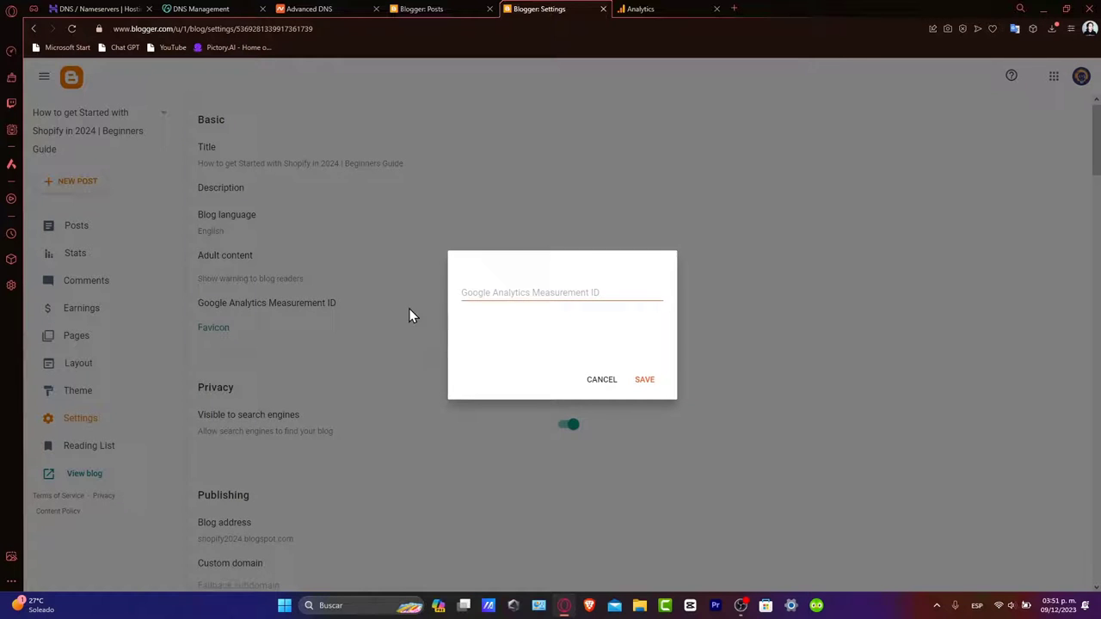
left_click(523, 294)
key("ctrl+v")
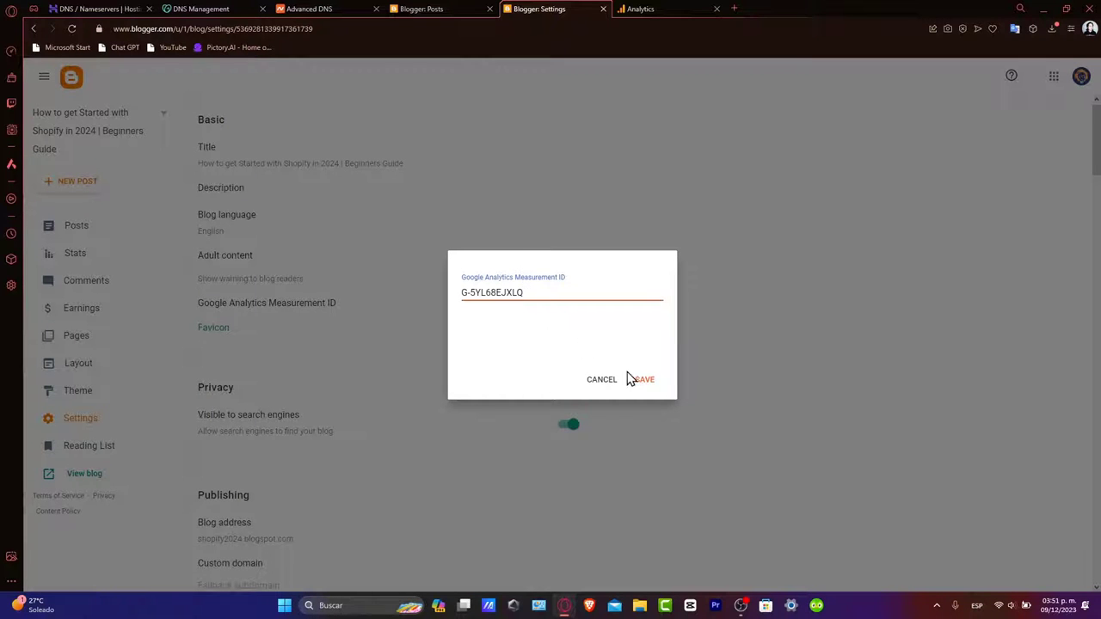
left_click(646, 383)
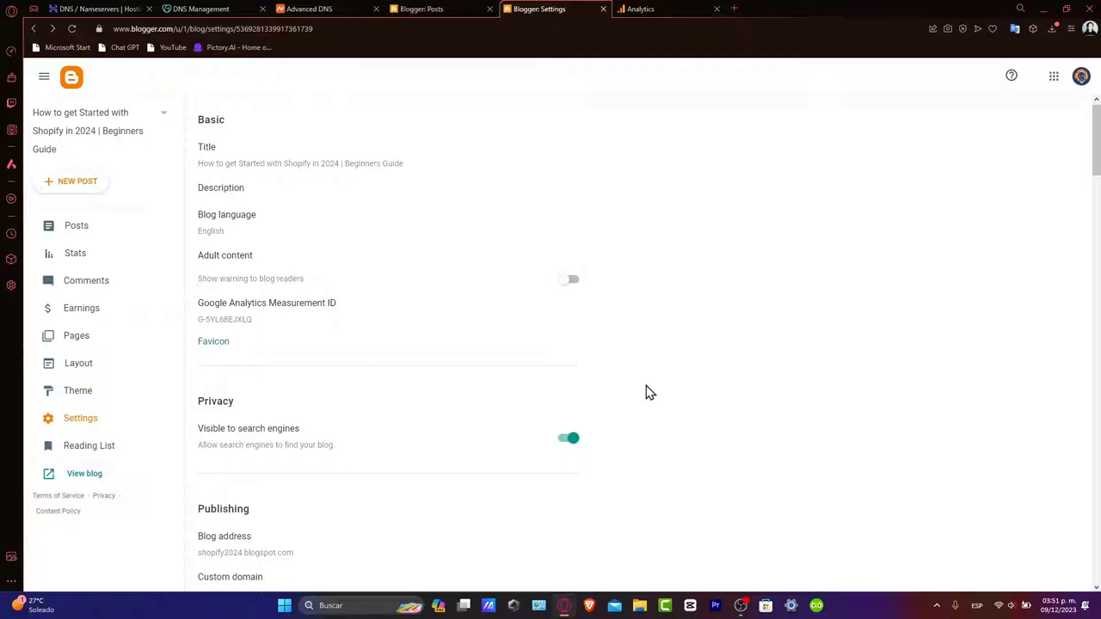
scroll(647, 394, "up", 1)
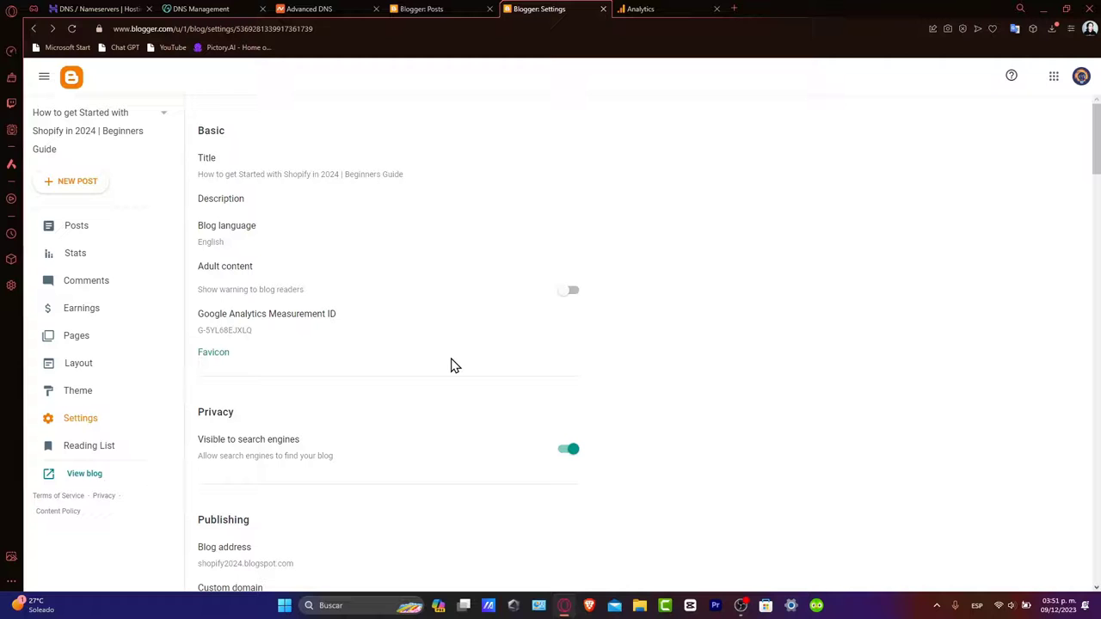
- Close the Blogger 1 stream details and Add stream list, leaving the data collection page
left_click(663, 9)
scroll(996, 221, "down", 3)
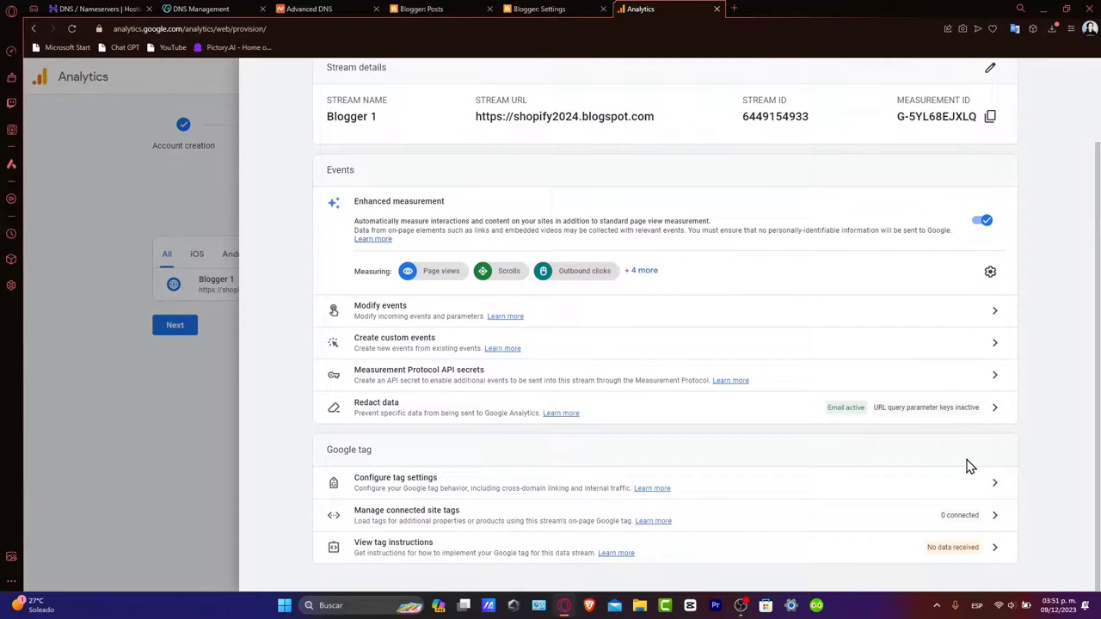
left_click(181, 400)
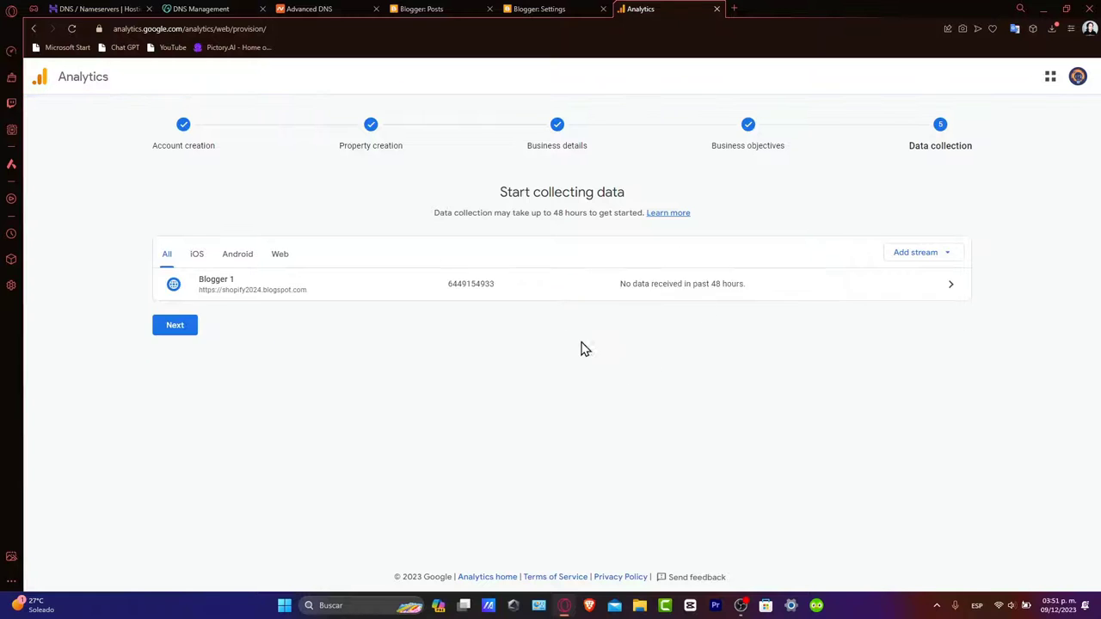
left_click(358, 287)
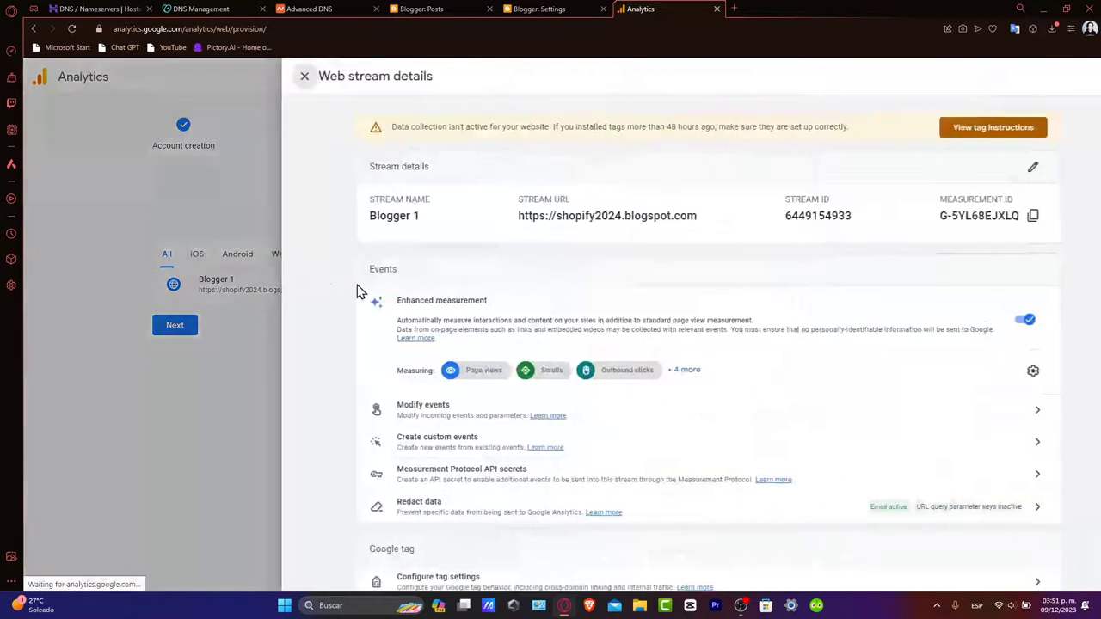
scroll(962, 542, "down", 2)
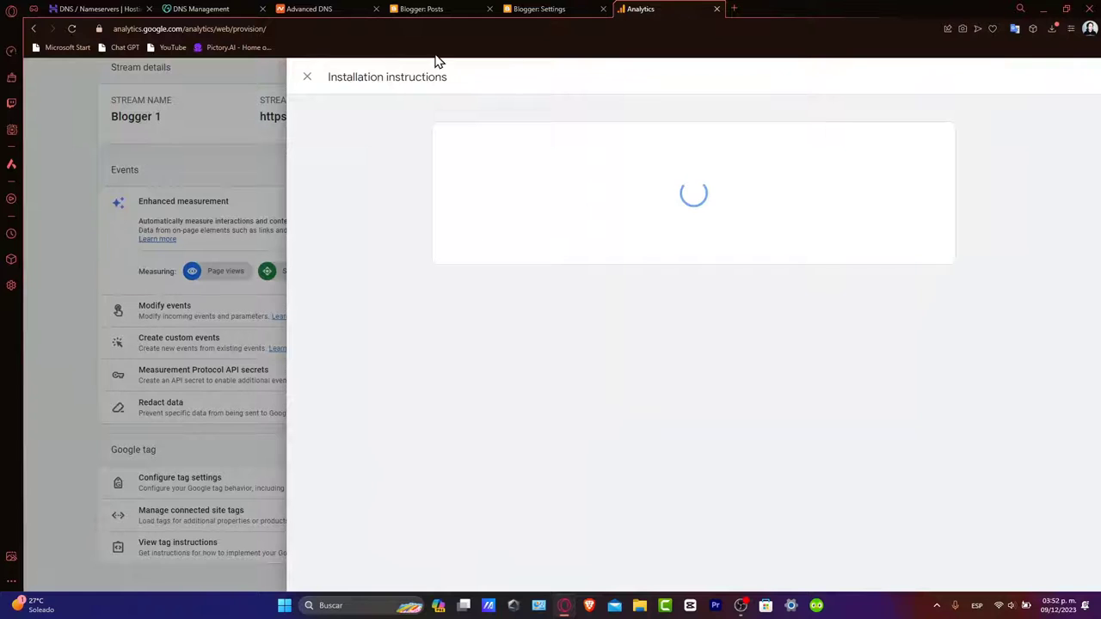
left_click(308, 78)
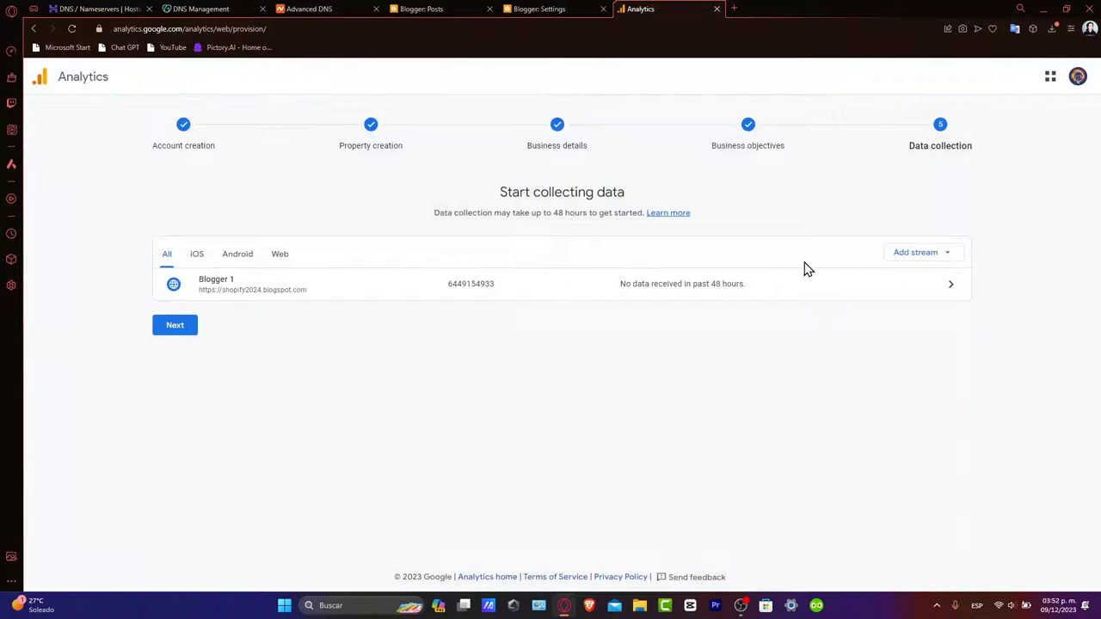
left_click(928, 253)
left_click(1029, 273)
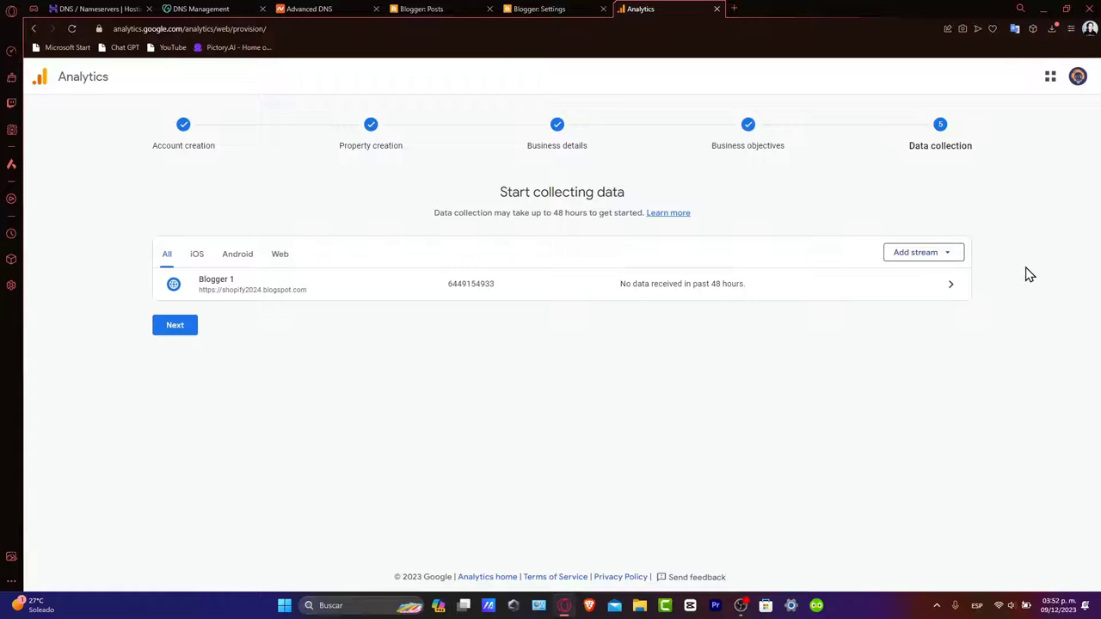